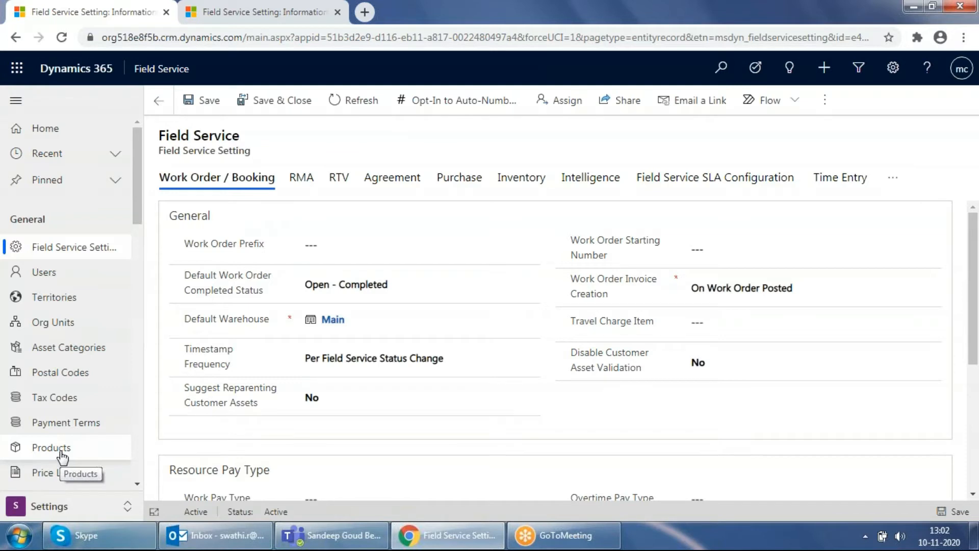
Start a new incident type from the Work Orders settings and name it Air Conditioner Repair
scroll(63, 408, down, 4)
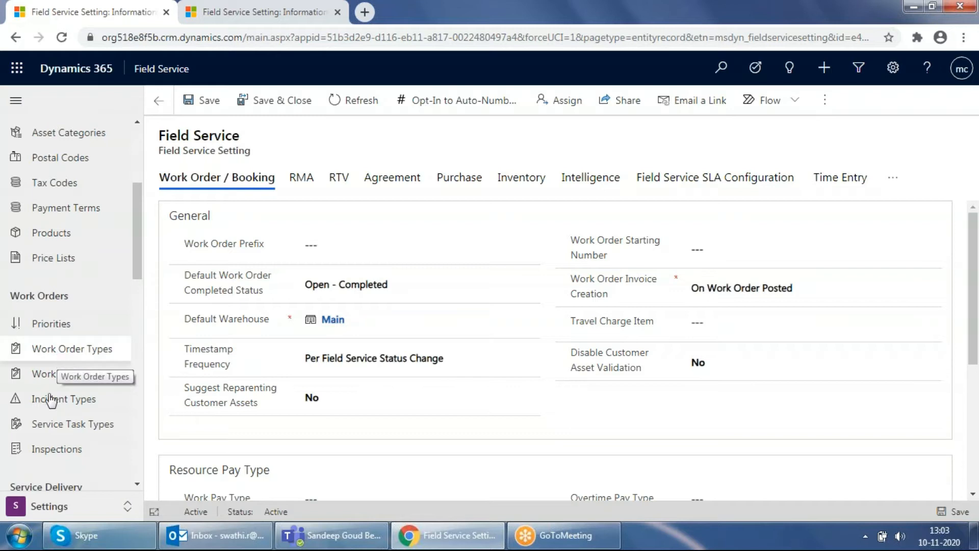
click(65, 400)
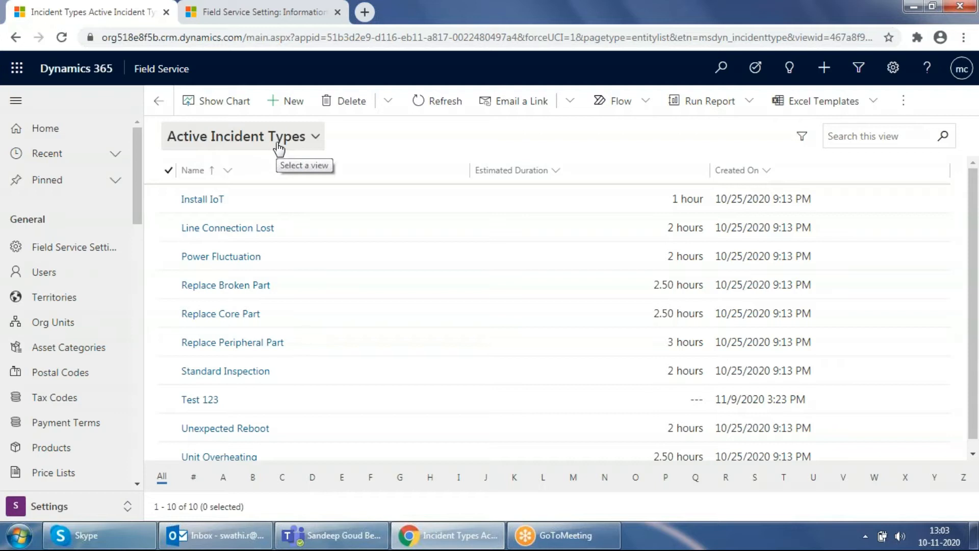
click(285, 103)
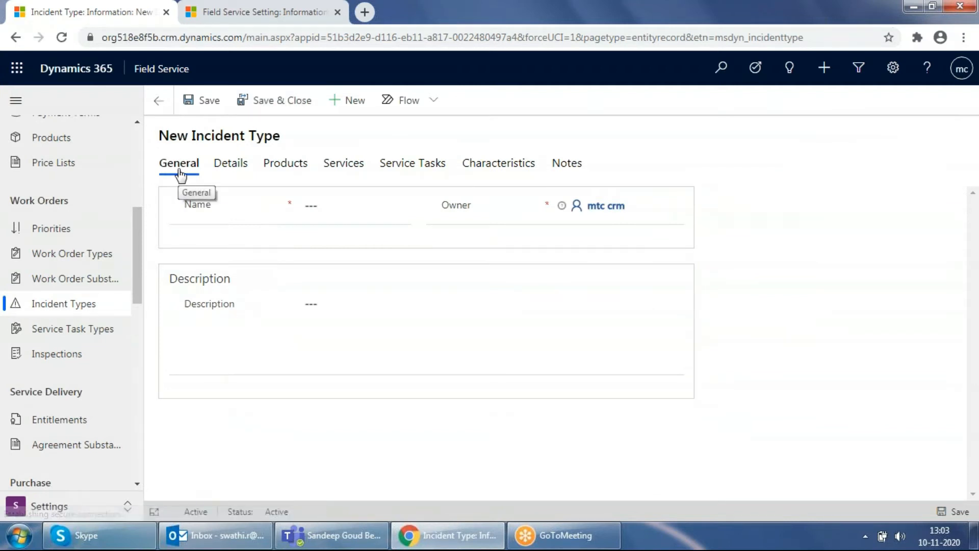
click(330, 203)
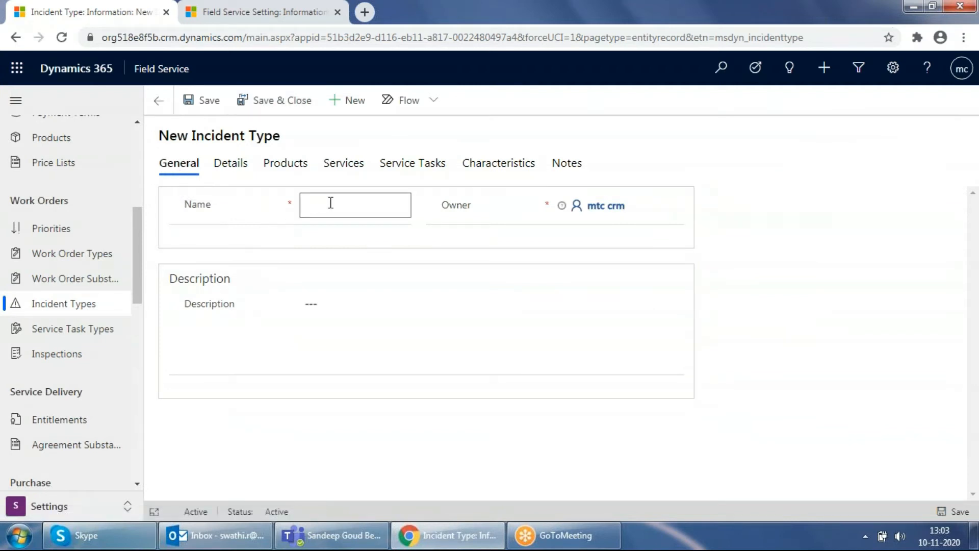
text(Air Conditioner Reap)
key(BackSpace)
key(BackSpace)
text(pair)
Set the incident type's default work order type to Diagnosis and Repair
click(231, 164)
click(311, 235)
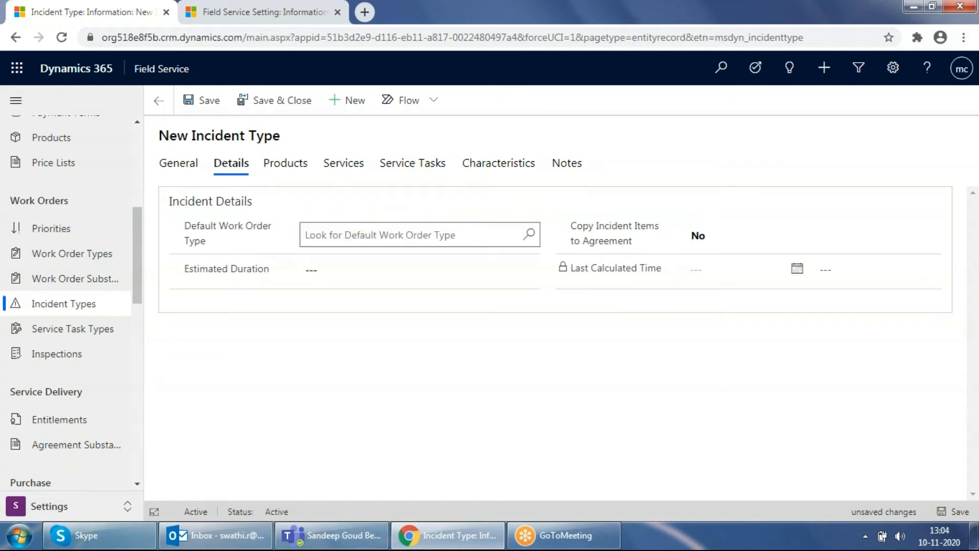
click(528, 234)
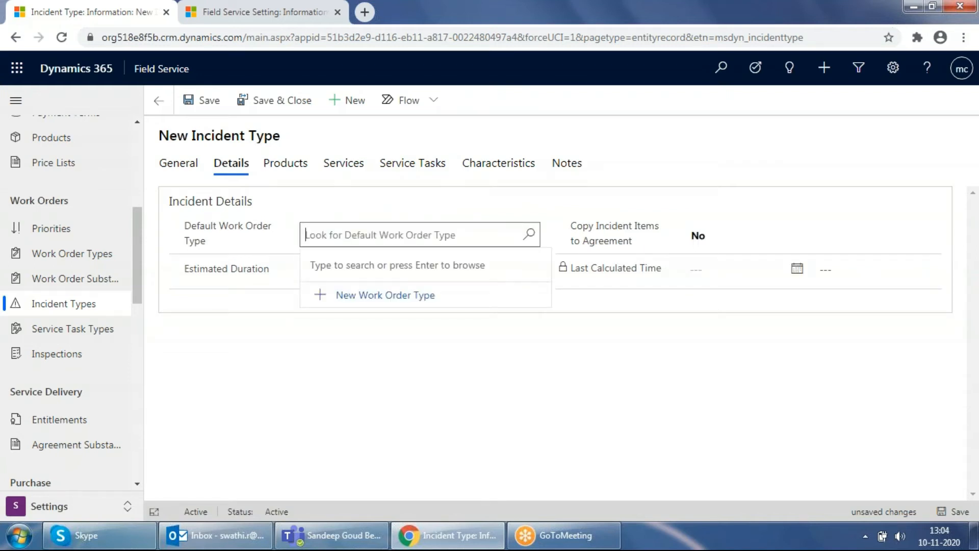
click(528, 235)
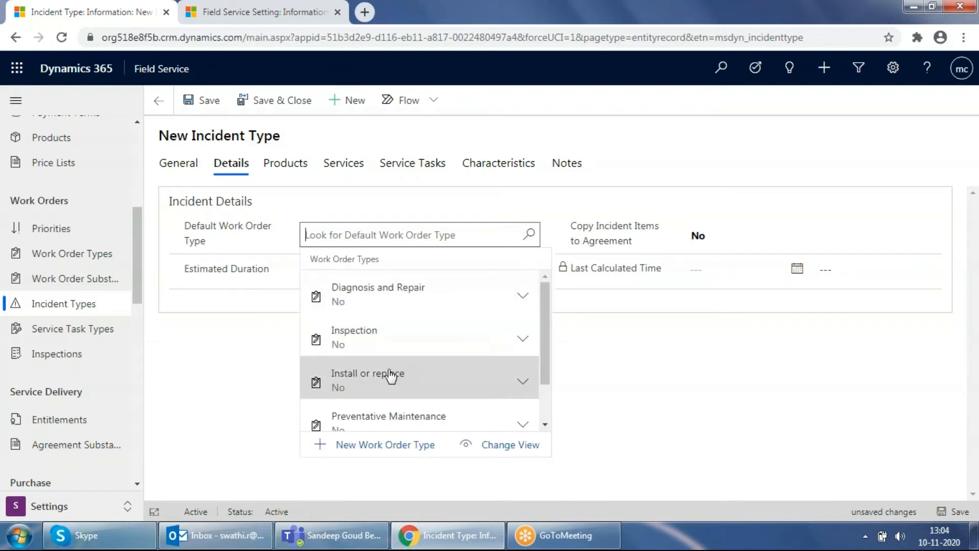
scroll(391, 376, down, 1)
scroll(399, 321, up, 2)
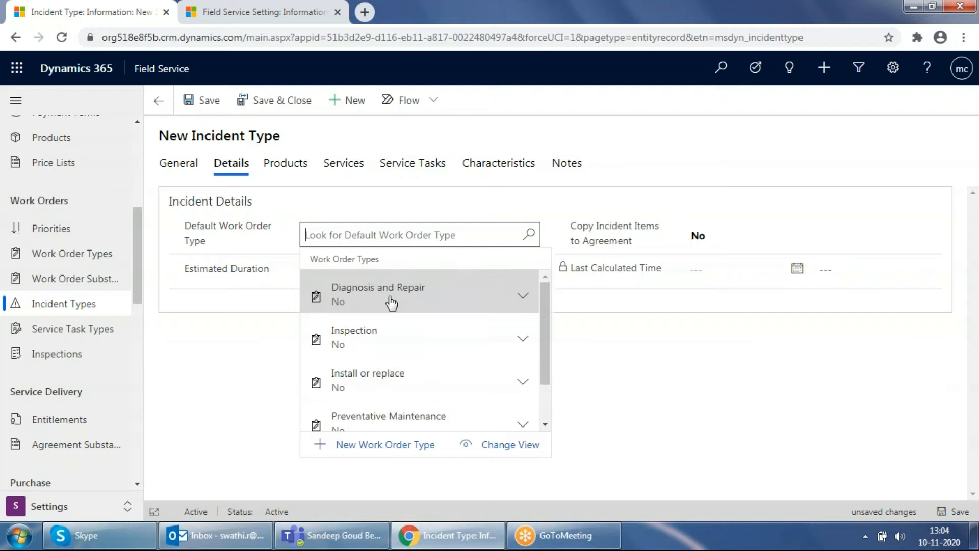
click(391, 304)
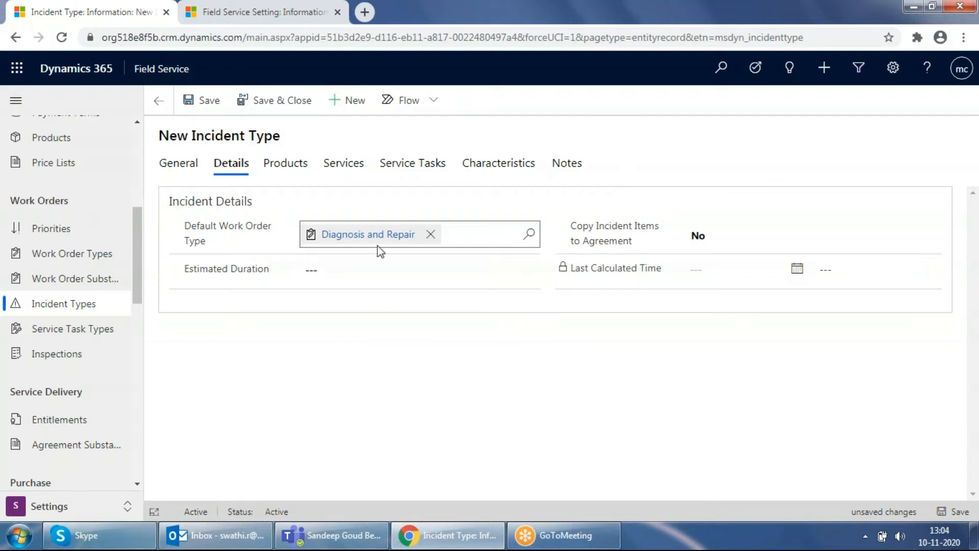
Set the estimated duration to 5 hours and save the incident type
click(351, 270)
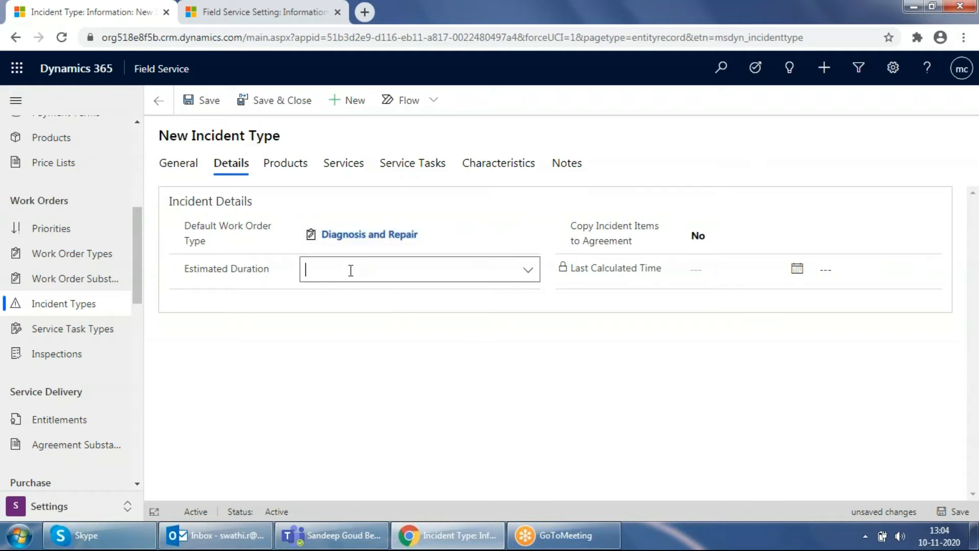
text(5)
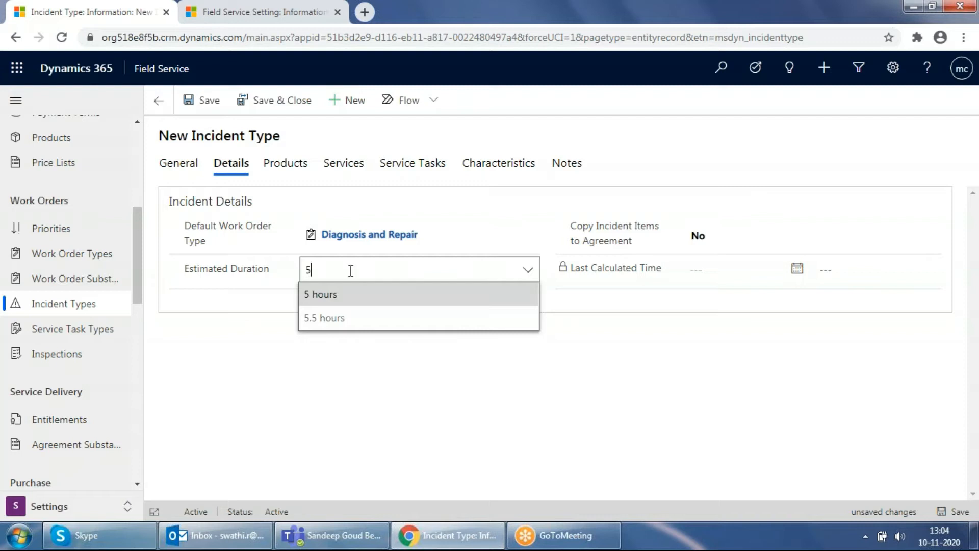
click(326, 298)
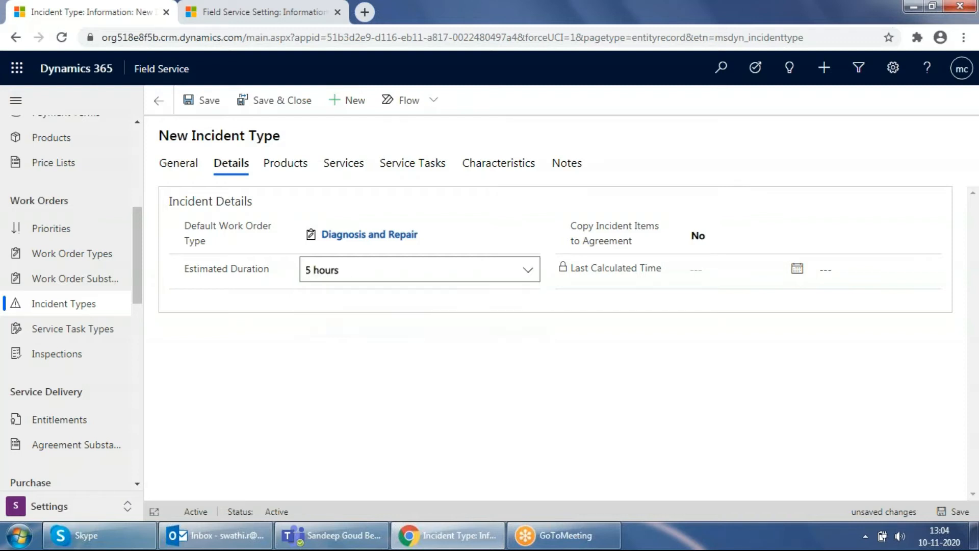
click(730, 237)
click(714, 237)
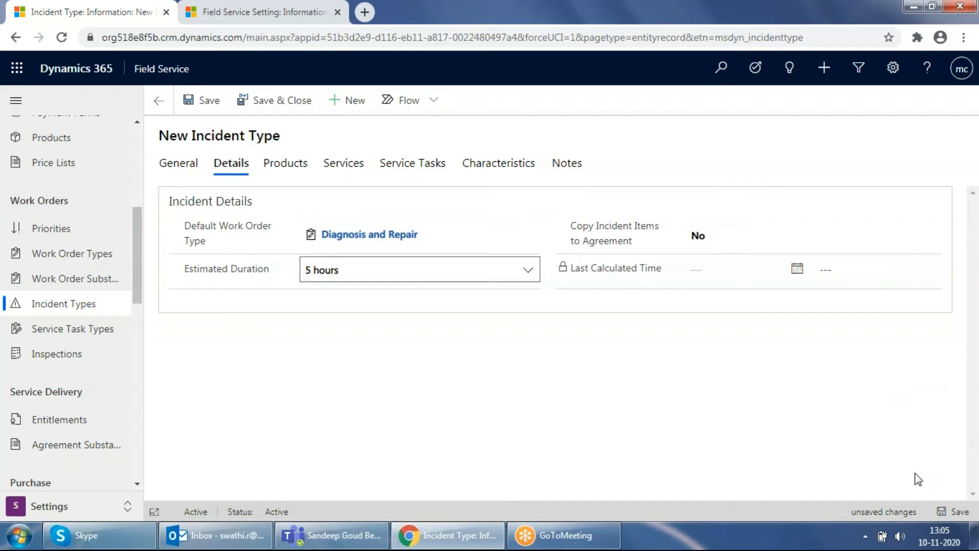
click(960, 514)
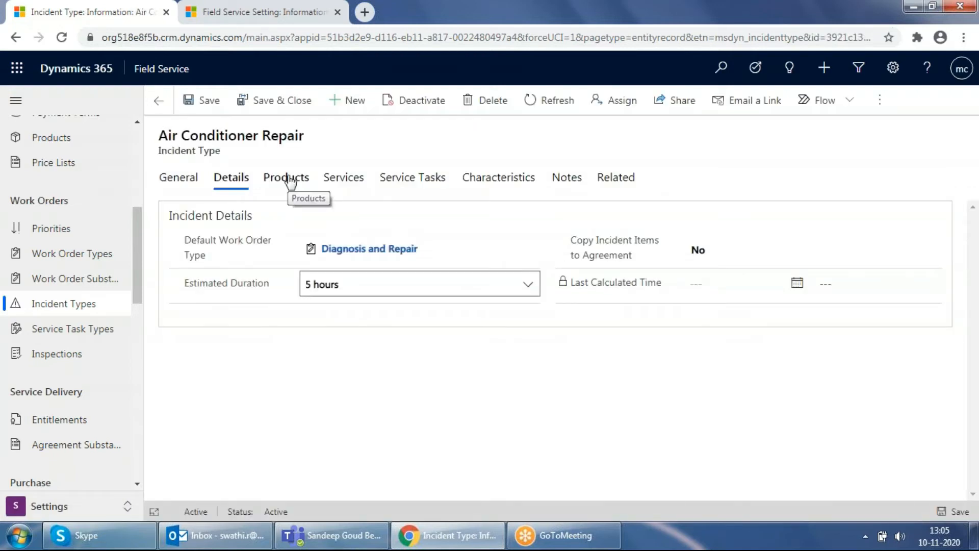
Start a new incident type product for Air Conditioner Repair and name it Air Conditioner Cleaner Gel
click(290, 180)
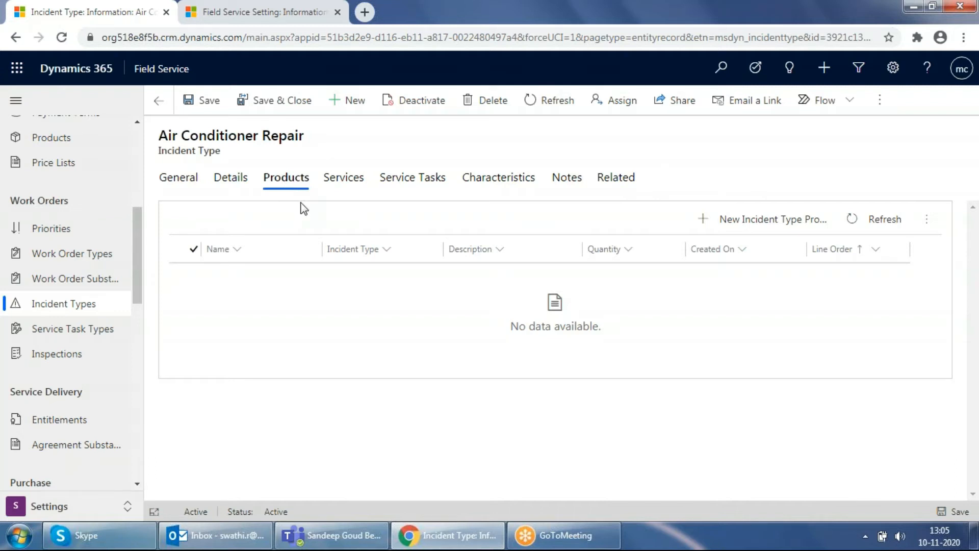
click(787, 220)
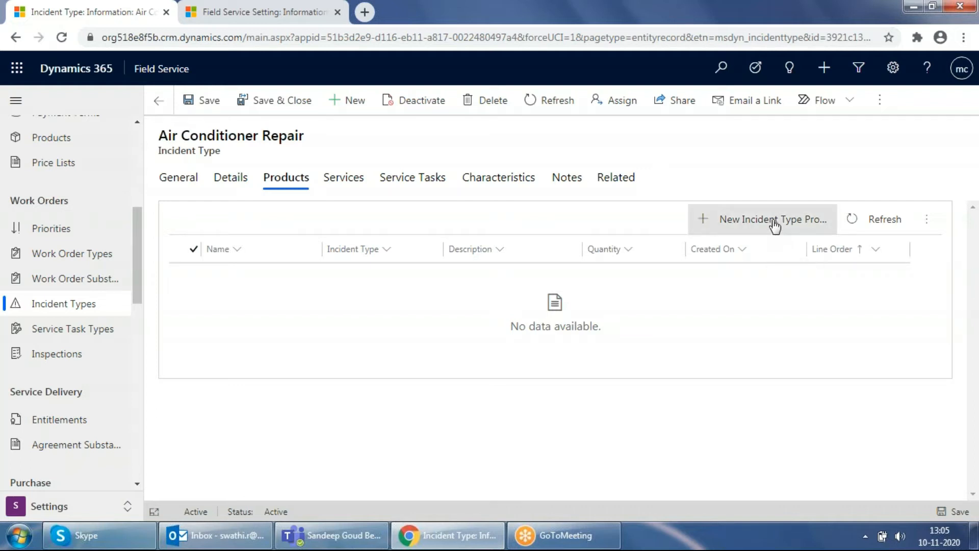
click(772, 220)
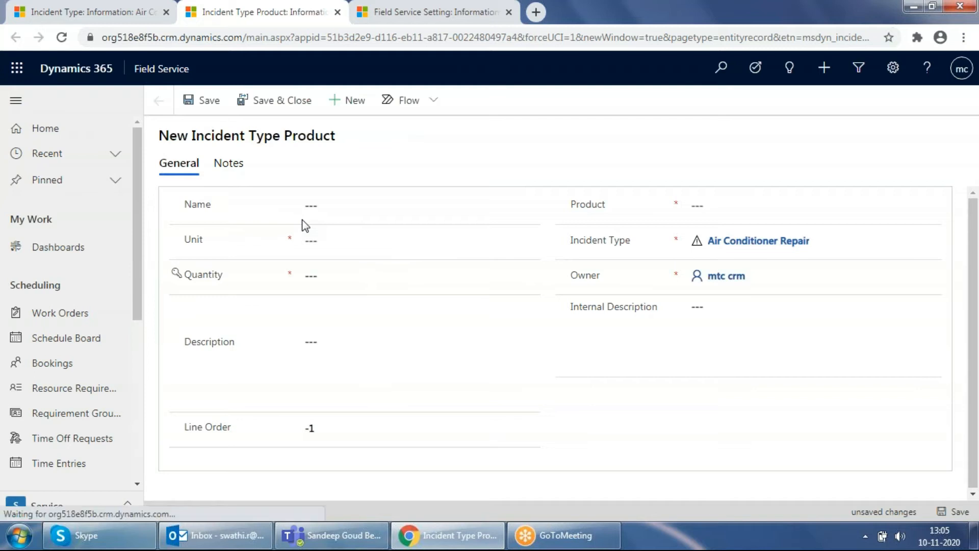
click(347, 210)
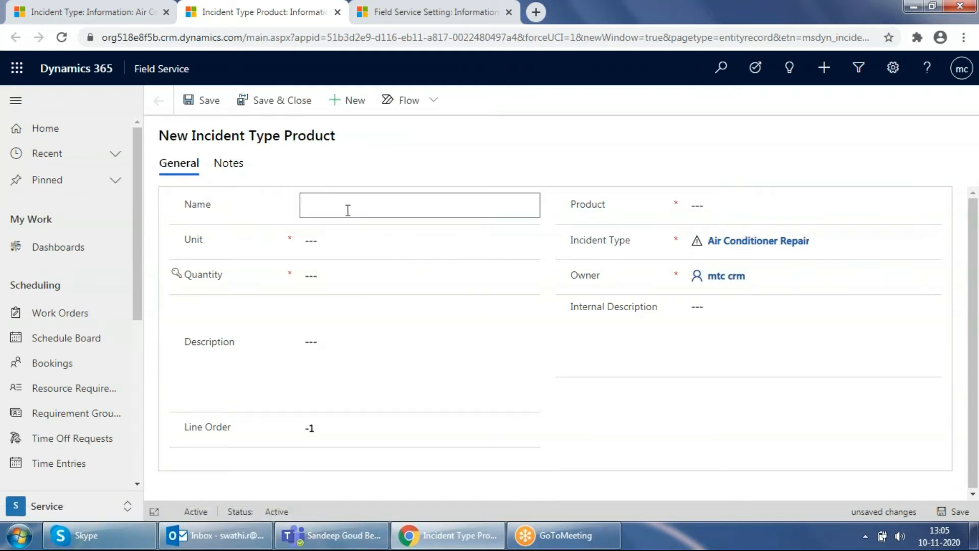
text(Air Conditioner Cleaner Gel)
Set the incident type product's unit to Air Conditioners and its quantity to 5
click(487, 238)
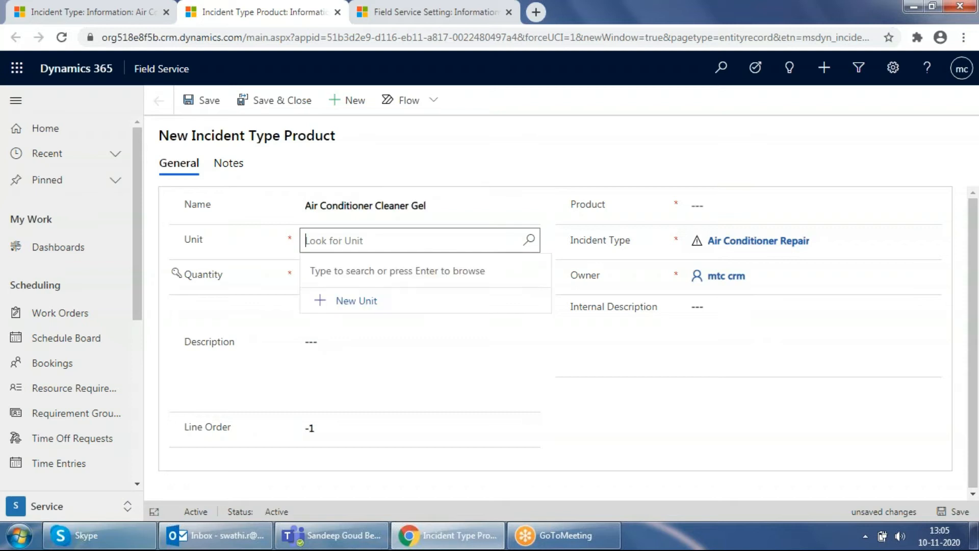
click(529, 240)
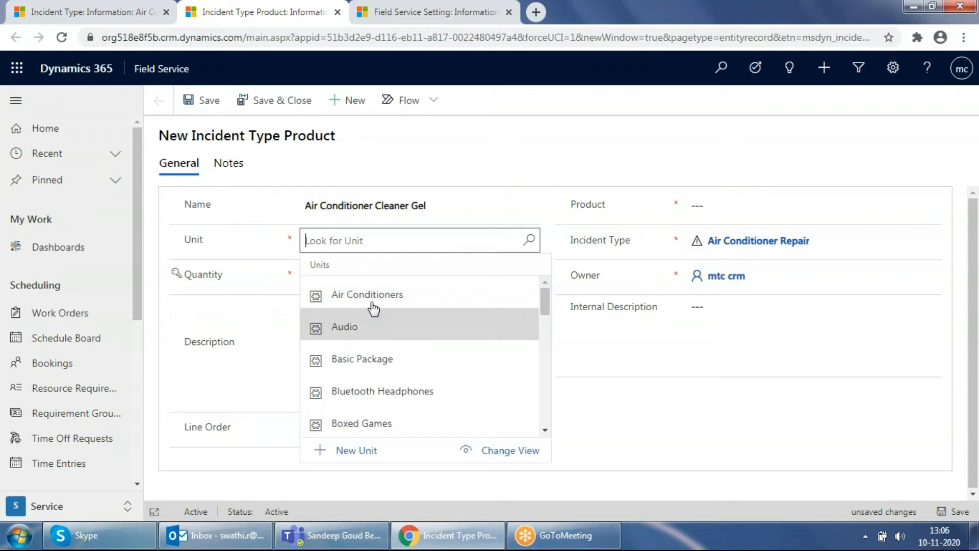
click(376, 301)
click(376, 275)
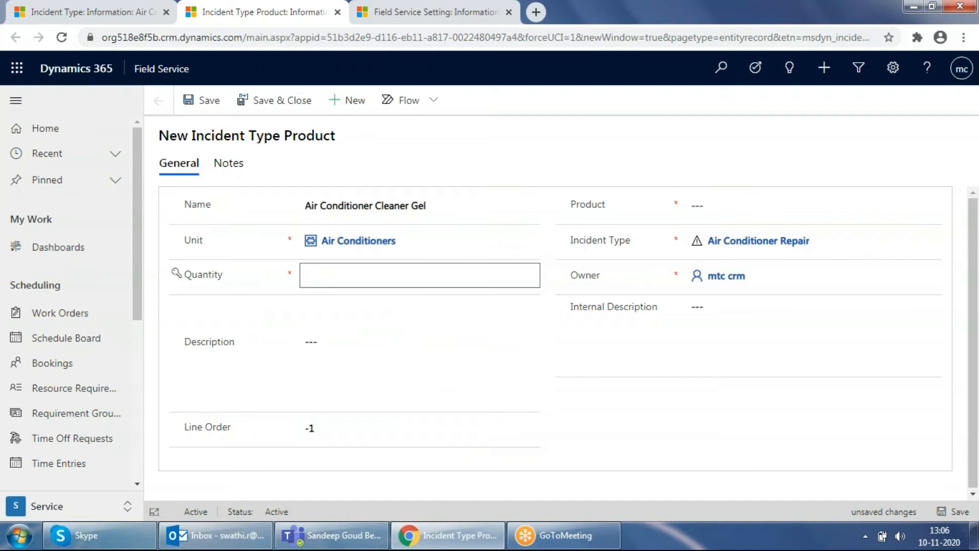
text(5)
Choose AC Product1 as the product, then save and close the incident type product record
click(745, 201)
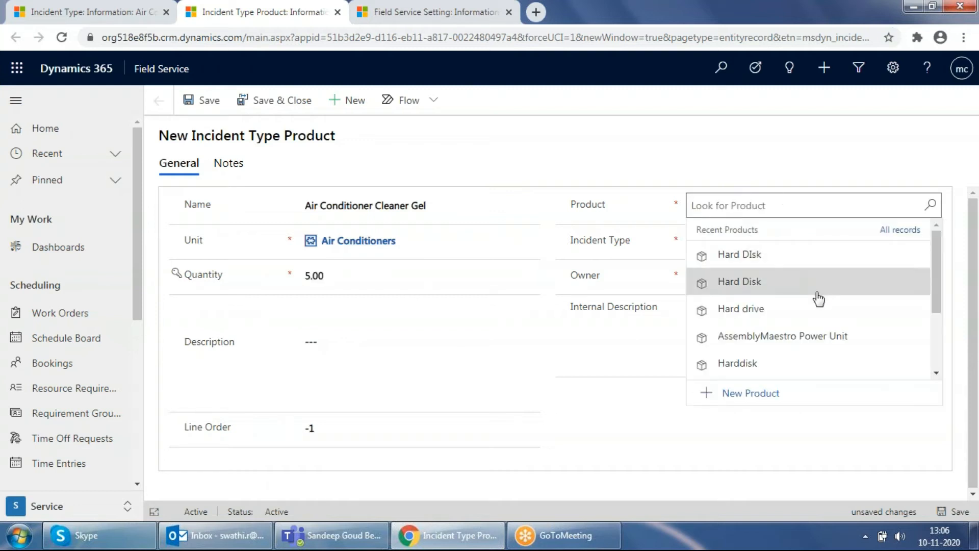
scroll(816, 301, down, 2)
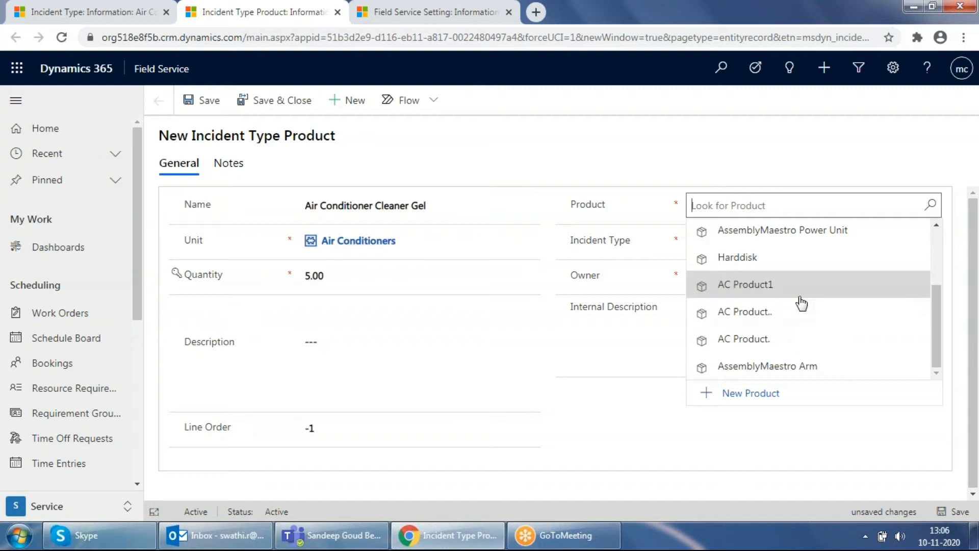
scroll(777, 300, down, 3)
scroll(767, 325, up, 3)
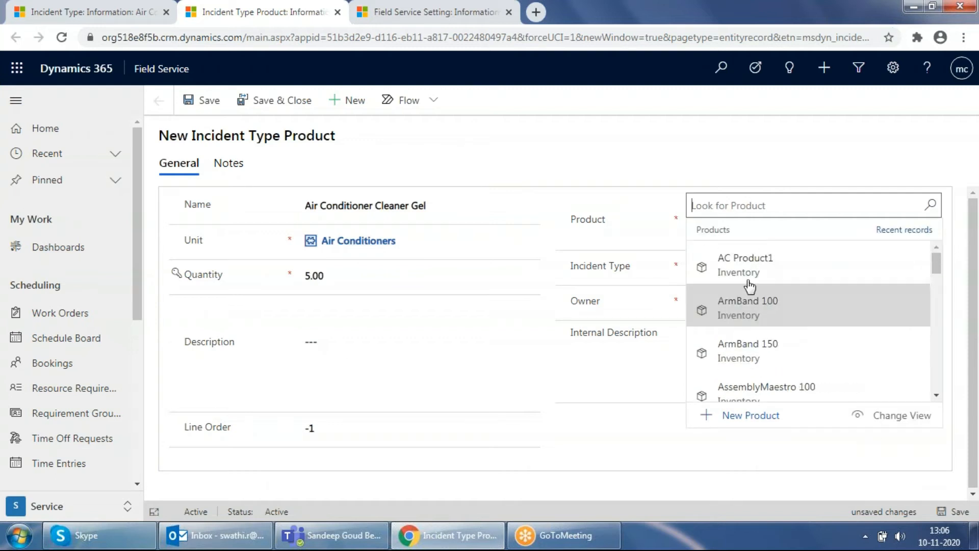
click(747, 282)
key(ctrl+s)
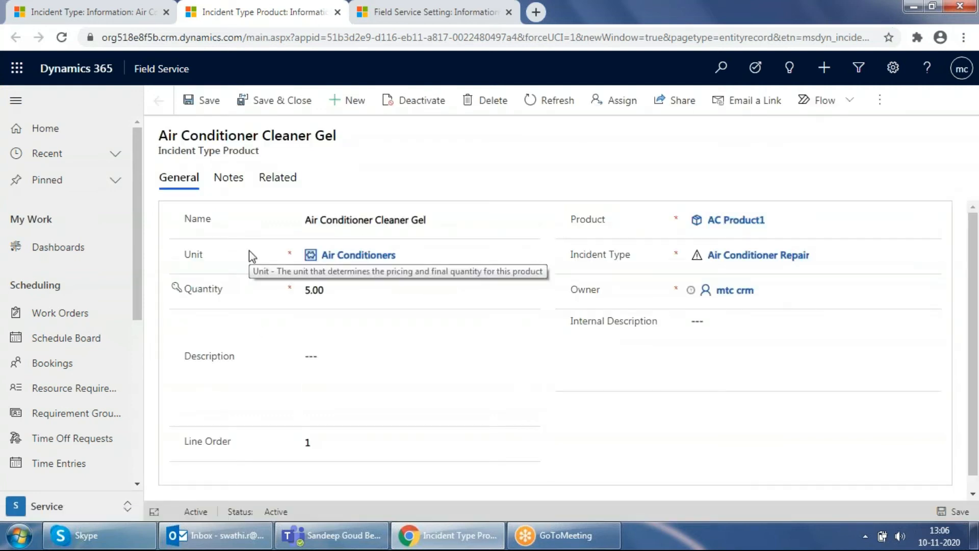
click(337, 12)
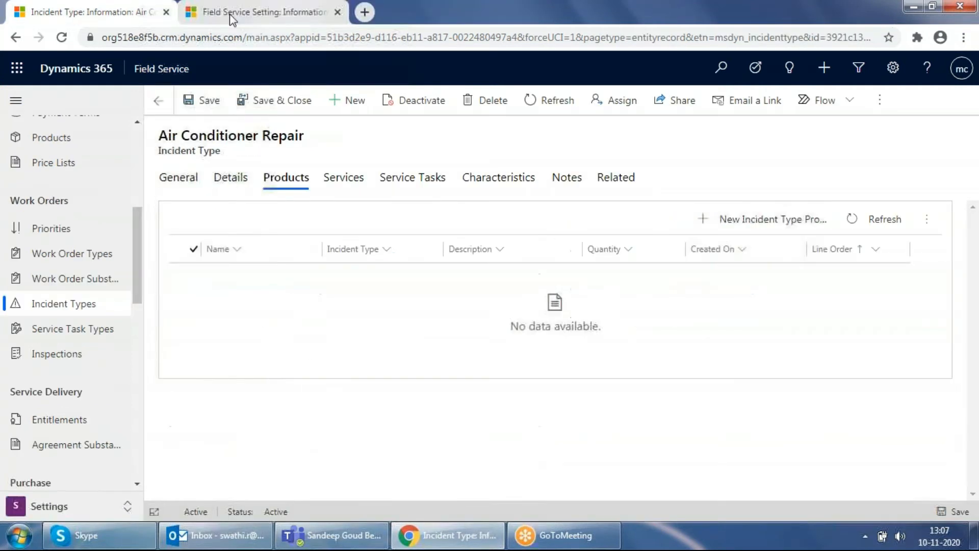
Start a new incident type service for Air Conditioner Repair and name it Air Conditioner Repair Labour
click(347, 189)
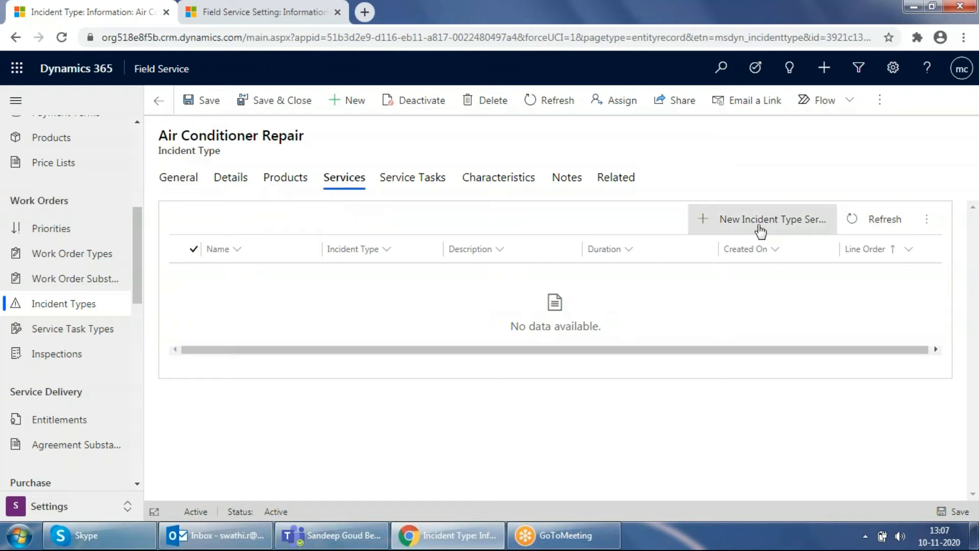
click(758, 224)
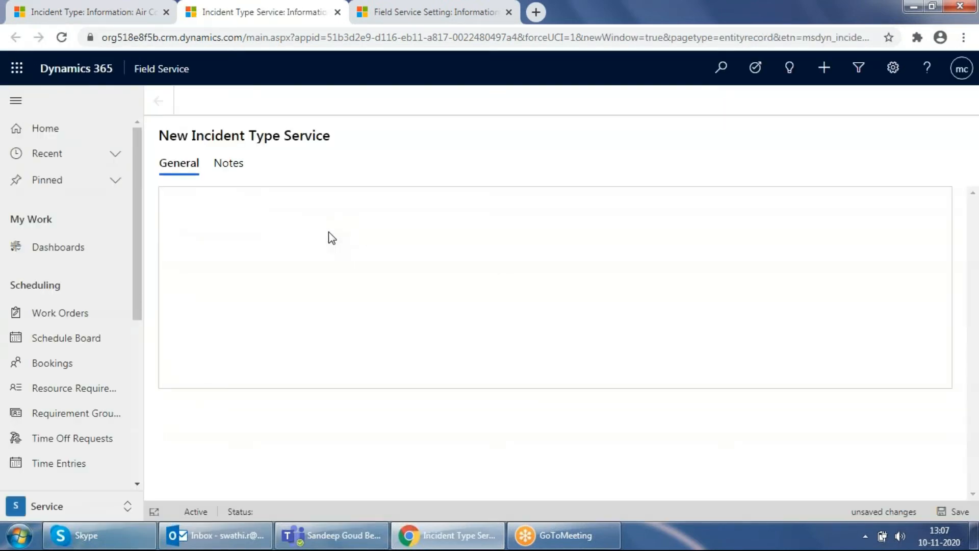
click(339, 209)
text(A)
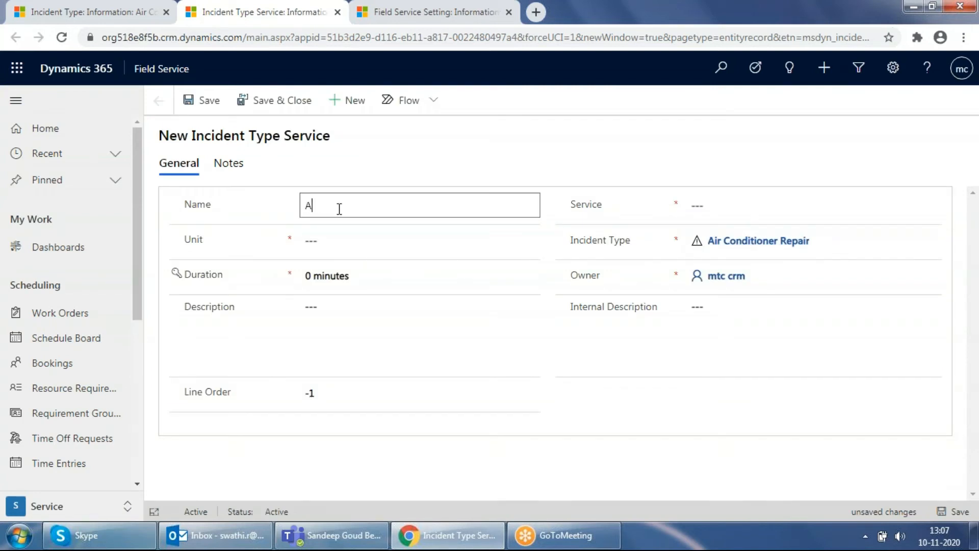
text(ir Conditioner Repair Labour)
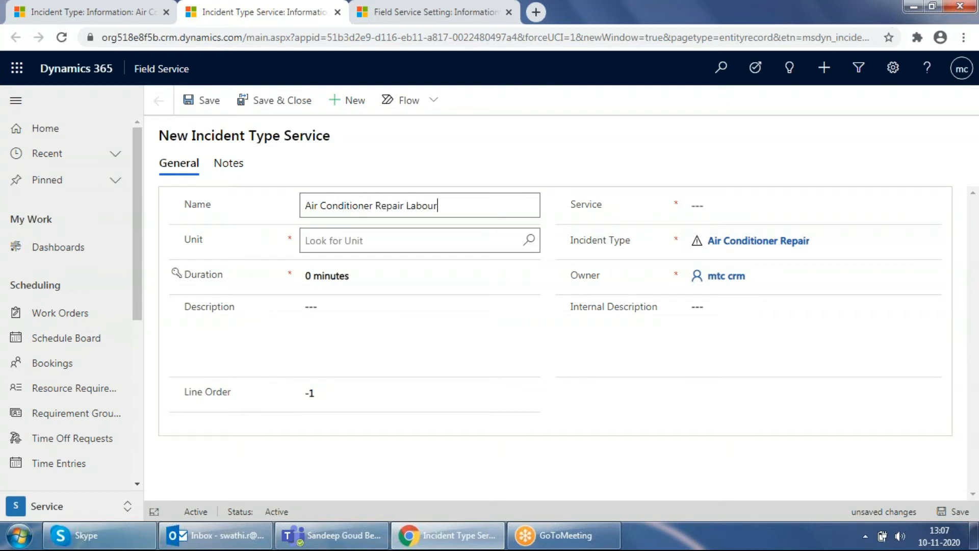
Set the duration of the new incident type service to 3 hours
click(347, 278)
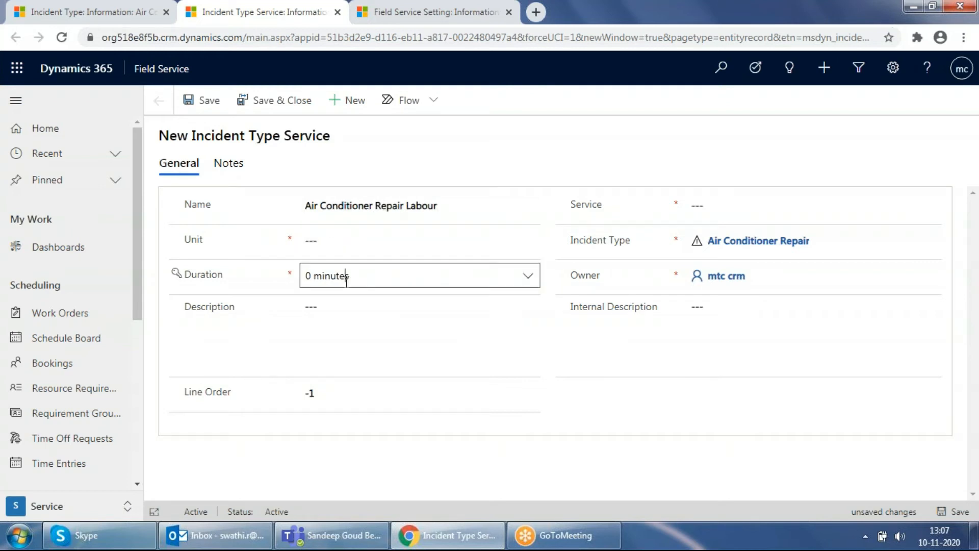
click(532, 281)
scroll(356, 397, down, 3)
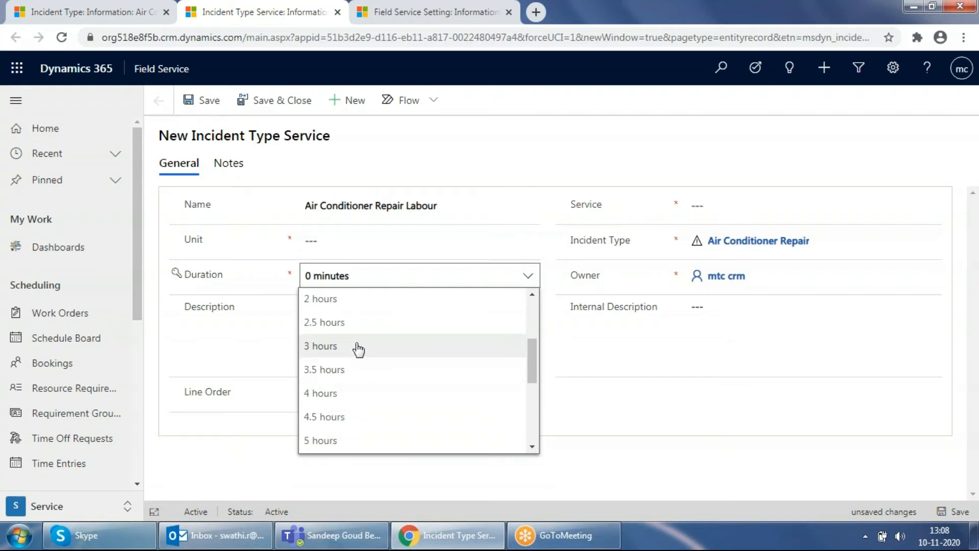
click(359, 349)
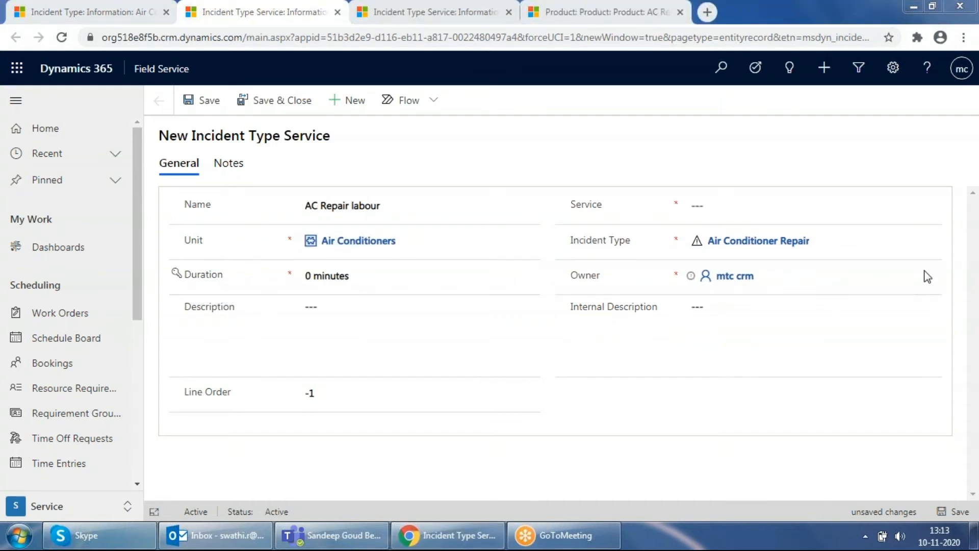
Choose AC Reapir Labour as the service for the AC Repair labour incident type service
click(782, 206)
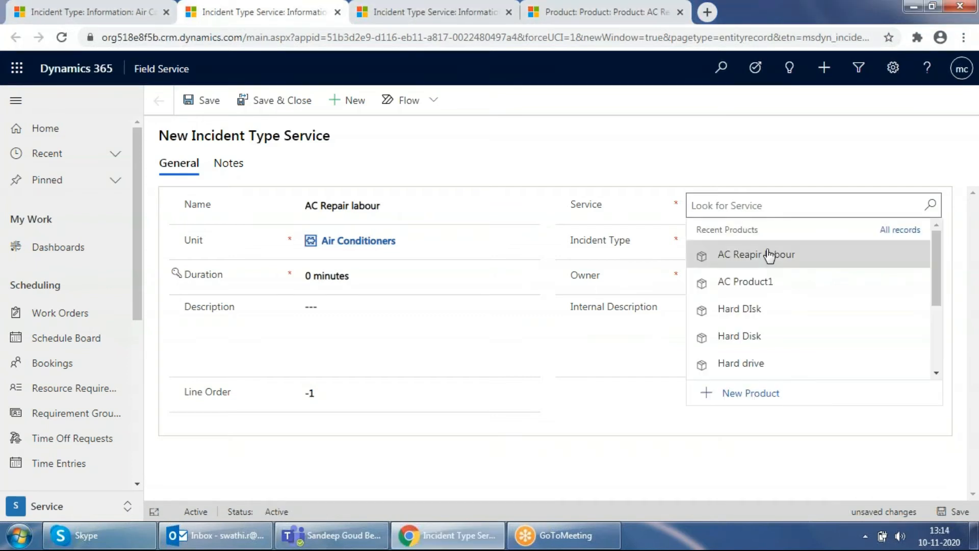
click(767, 253)
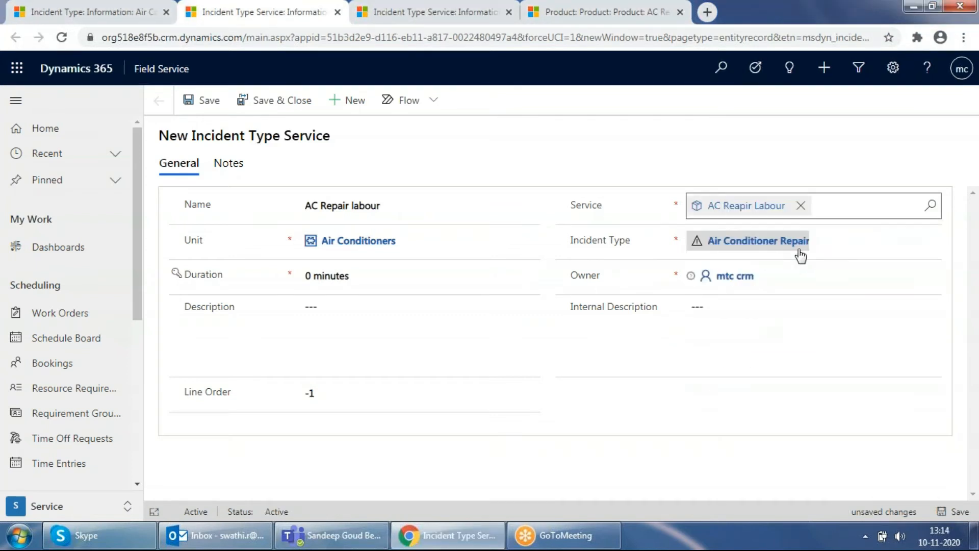
Save the AC Repair labour service record and start a new incident type service task for Air Conditioner Repair
click(940, 509)
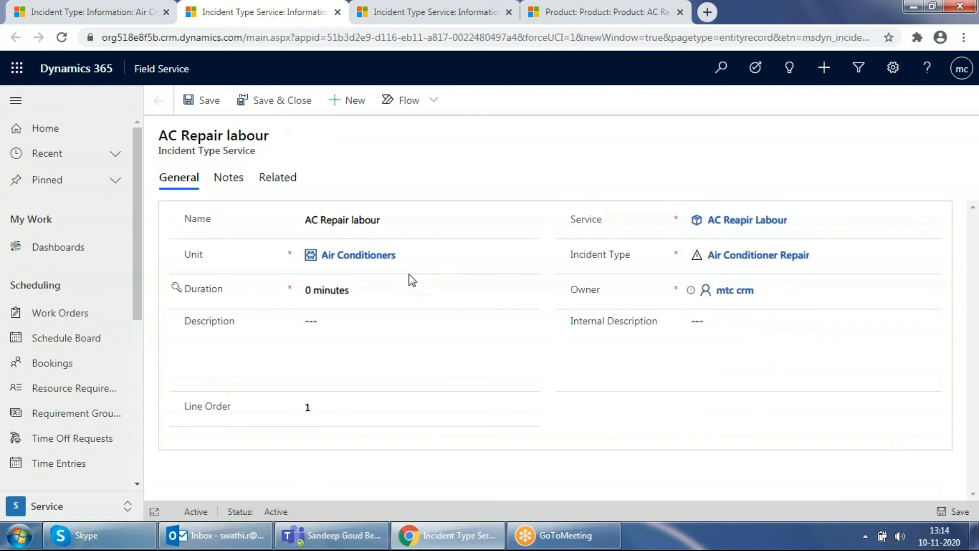
click(63, 20)
click(419, 178)
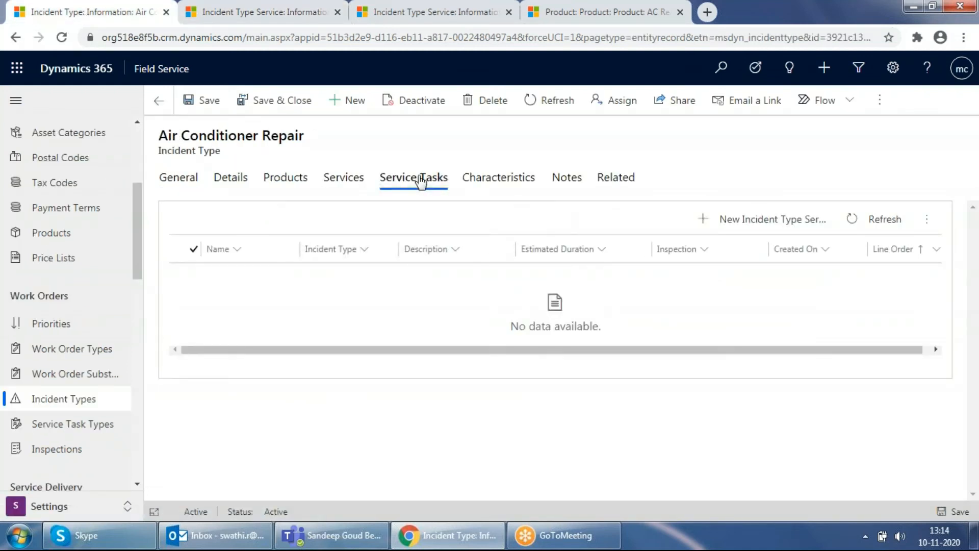
click(750, 223)
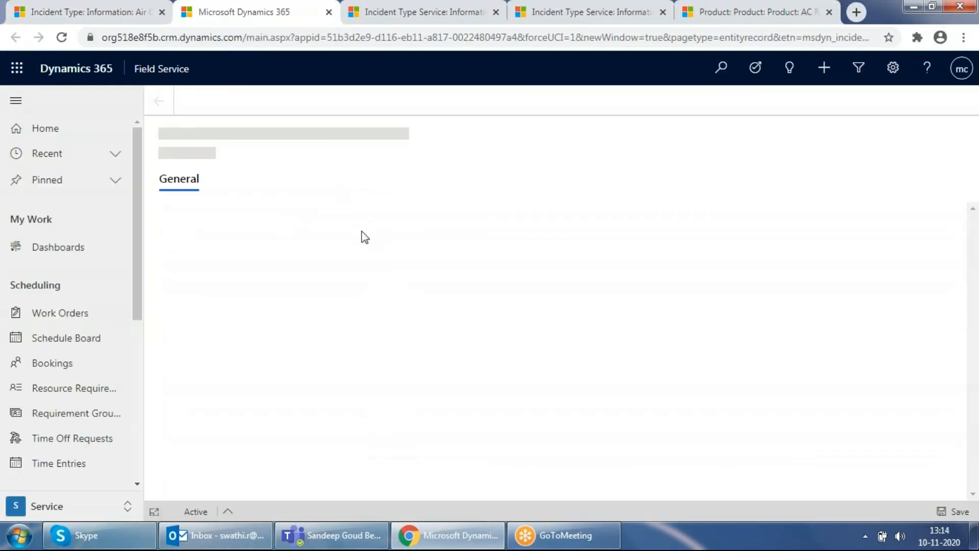
Name the new incident type service task Cleaning up the Filters
click(358, 221)
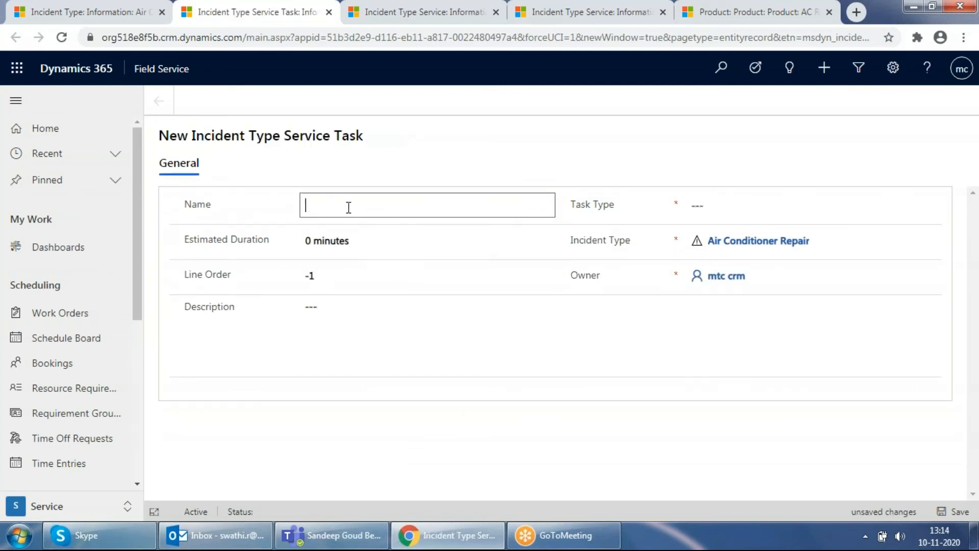
text(Claening)
right_click(349, 206)
click(363, 217)
text(up the Filters)
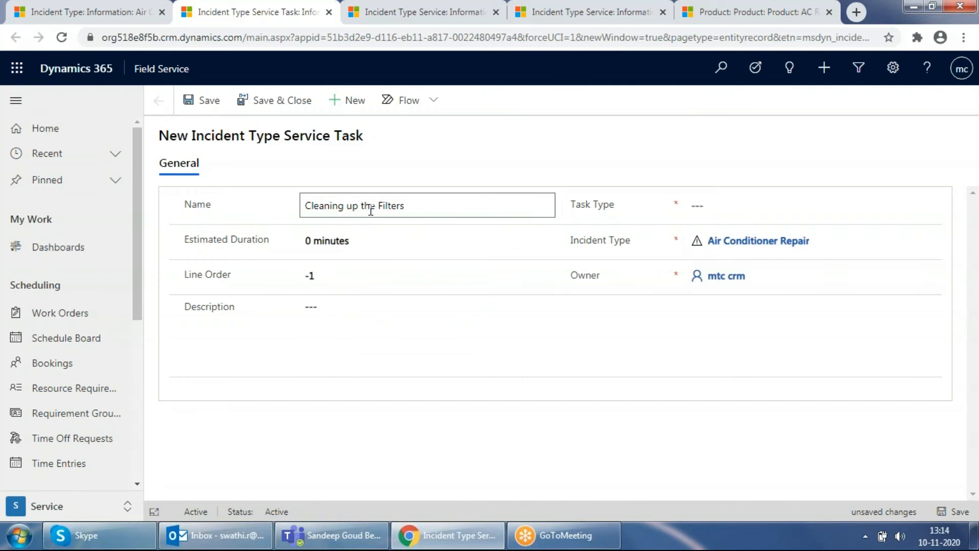
Set the estimated duration of the Cleaning up the Filters service task to 3 hours
click(374, 250)
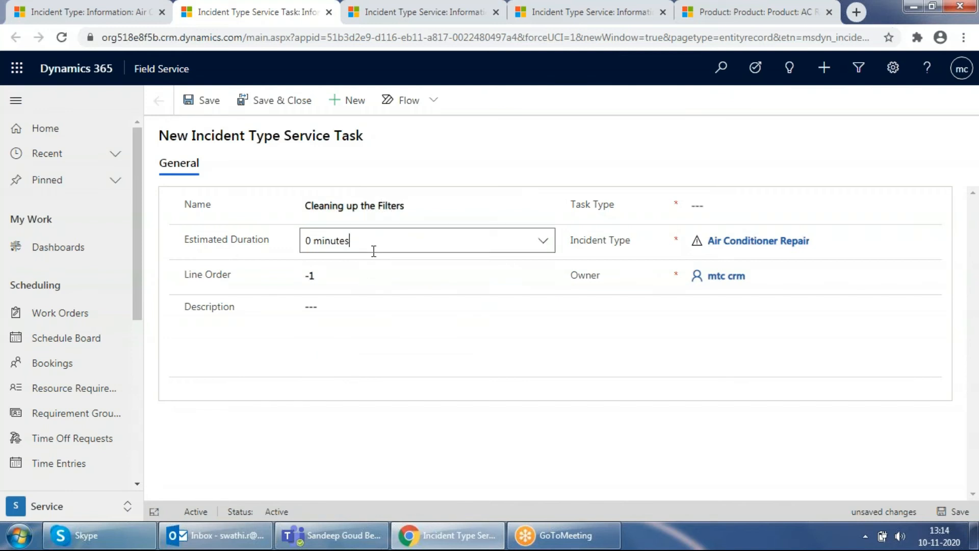
click(541, 242)
scroll(348, 358, down, 4)
scroll(352, 352, up, 3)
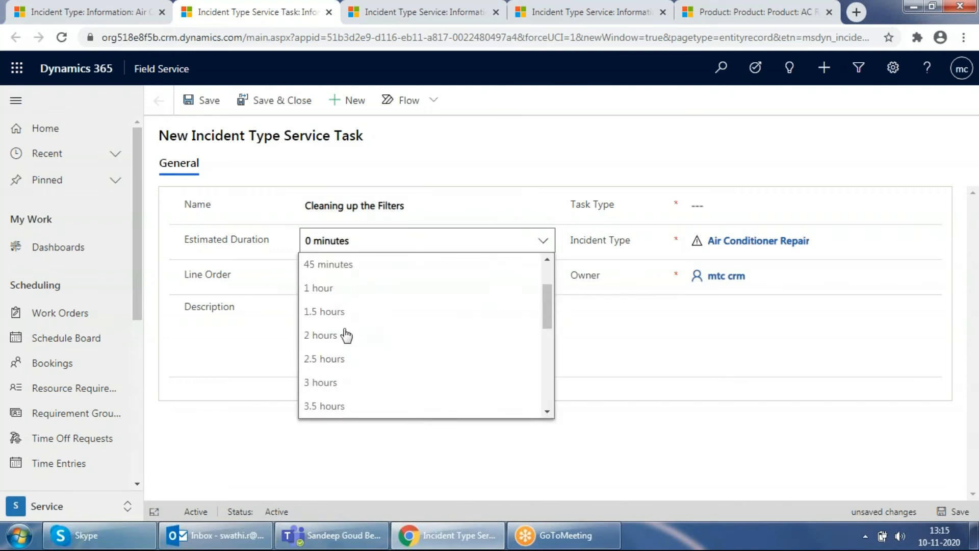
click(325, 388)
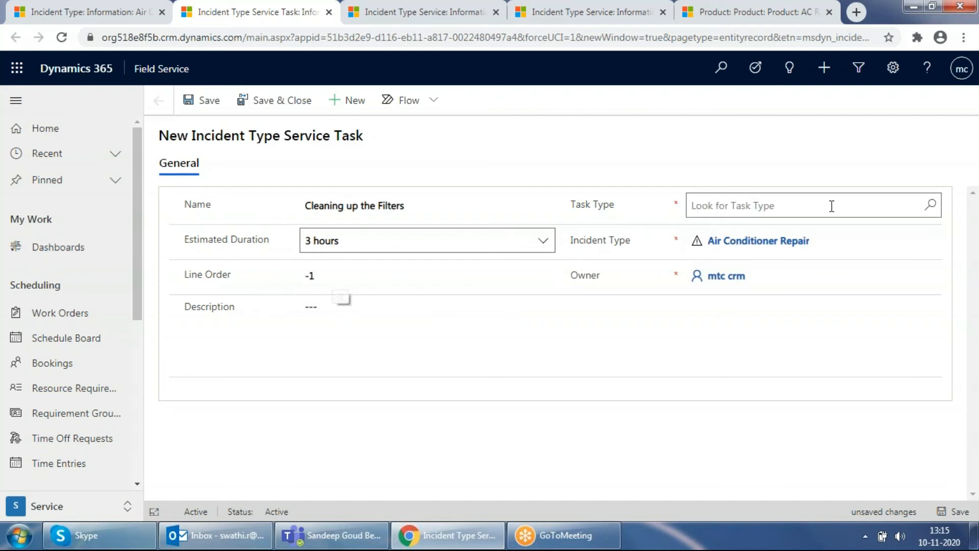
Choose Perform Repair as the task type of the Cleaning up the Filters service task and save the record
click(831, 204)
click(932, 205)
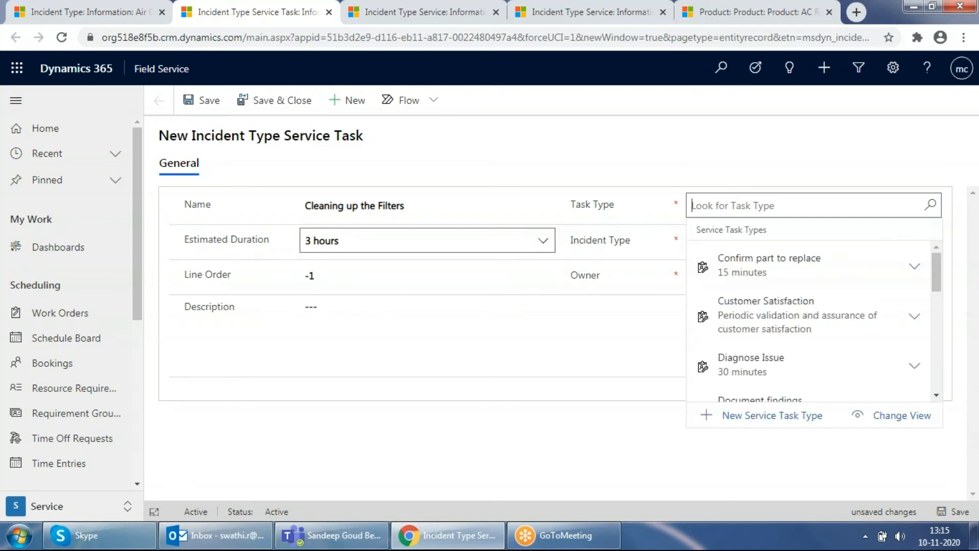
scroll(812, 285, down, 5)
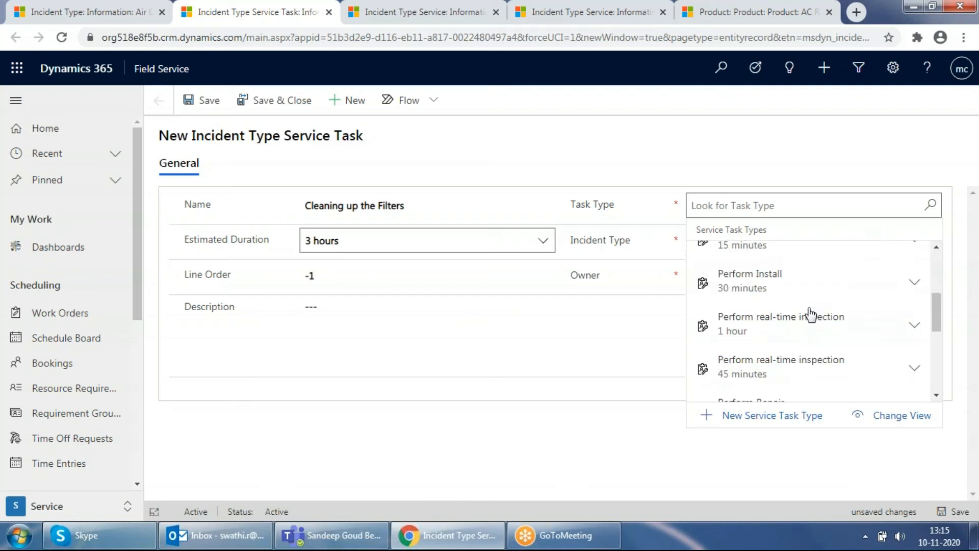
scroll(811, 314, down, 1)
click(778, 361)
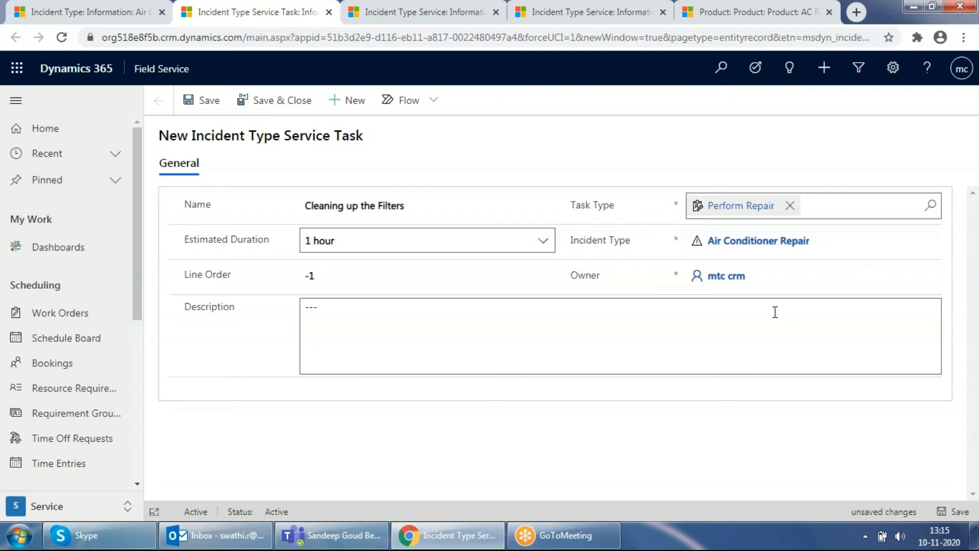
click(959, 511)
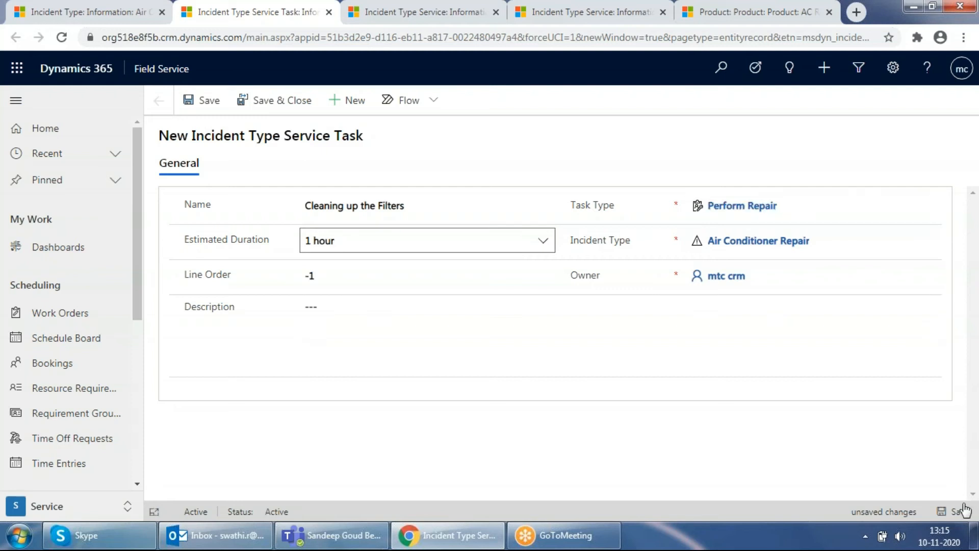
Start a new characteristic for the Air Conditioner Repair incident type and choose Assembly Repair as its characteristic
click(100, 7)
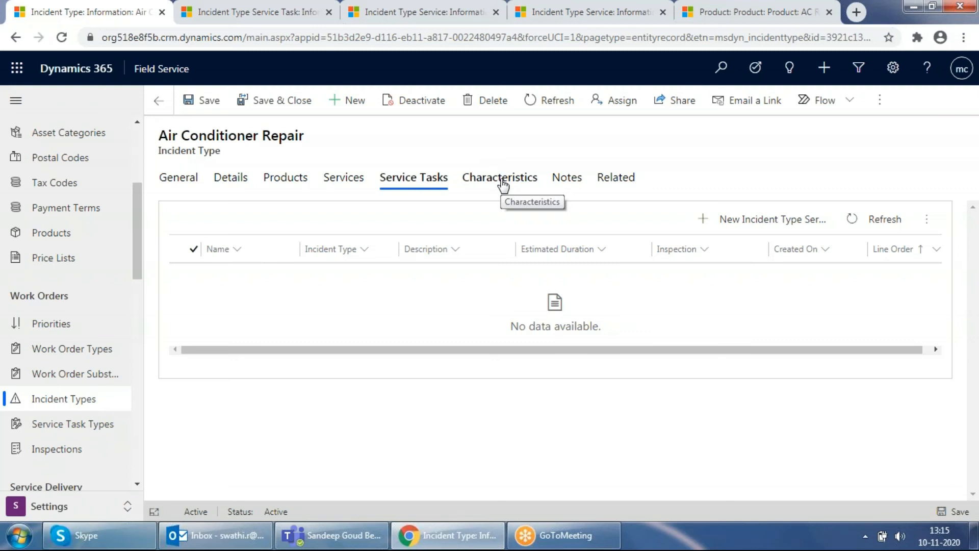
click(502, 181)
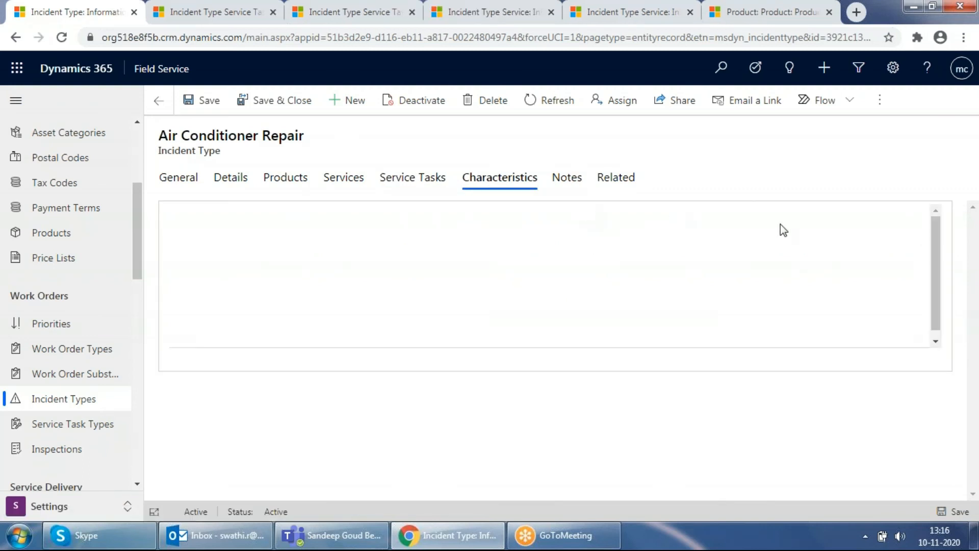
click(765, 230)
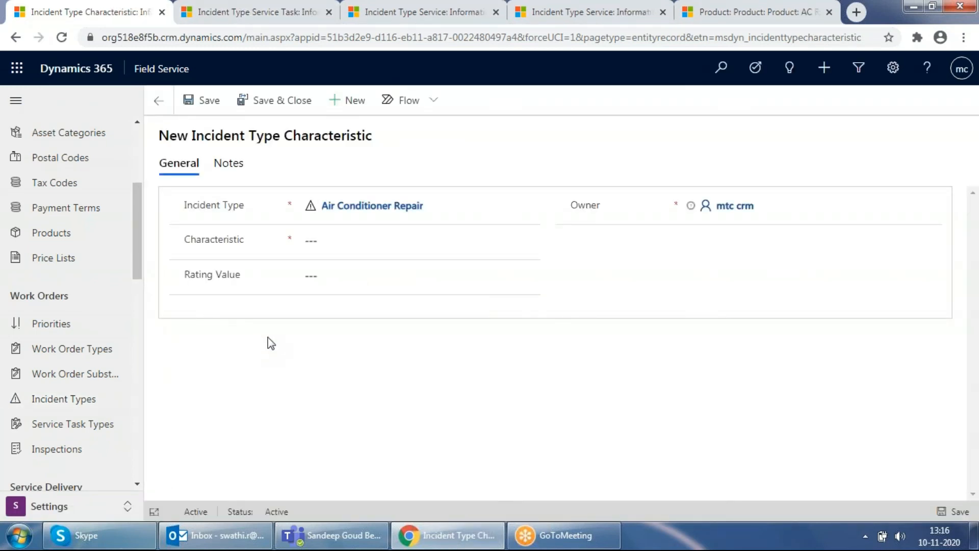
click(515, 241)
click(533, 243)
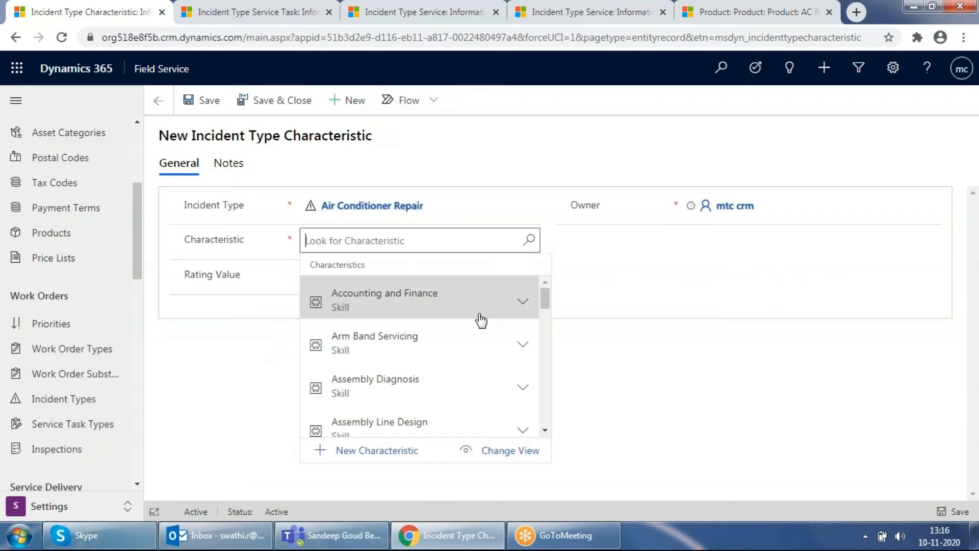
scroll(455, 359, down, 3)
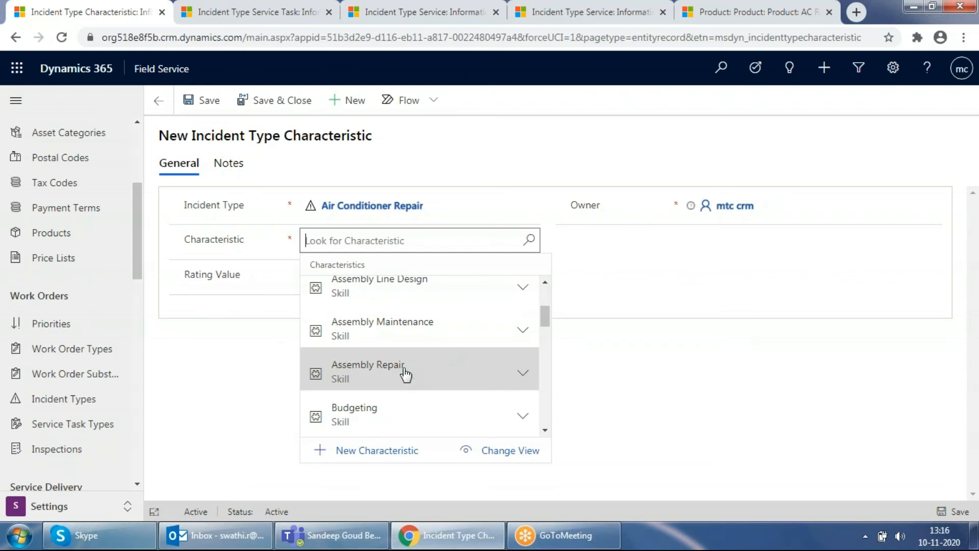
click(406, 375)
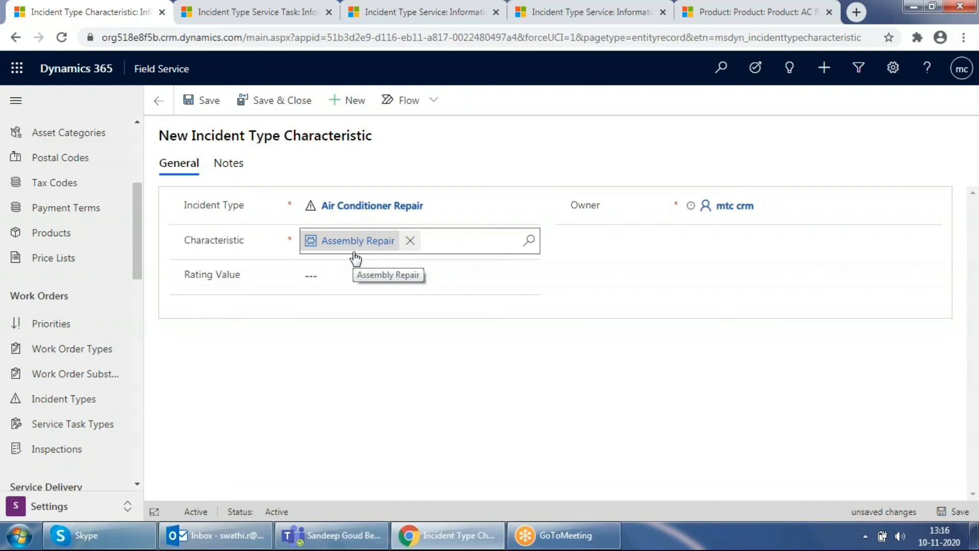
Switch to the Service area and open the active work order whose primary incident type is Air Conditioner Repair
click(66, 508)
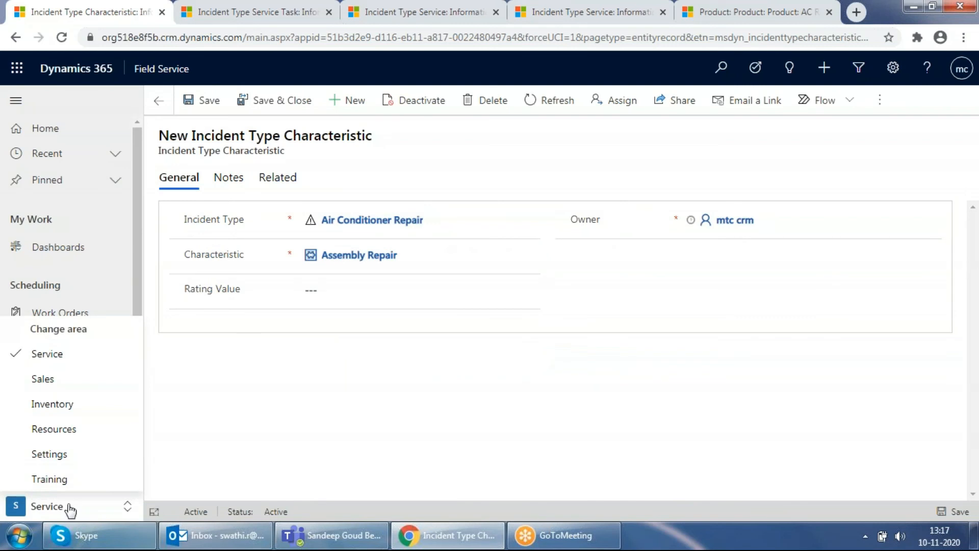
click(76, 357)
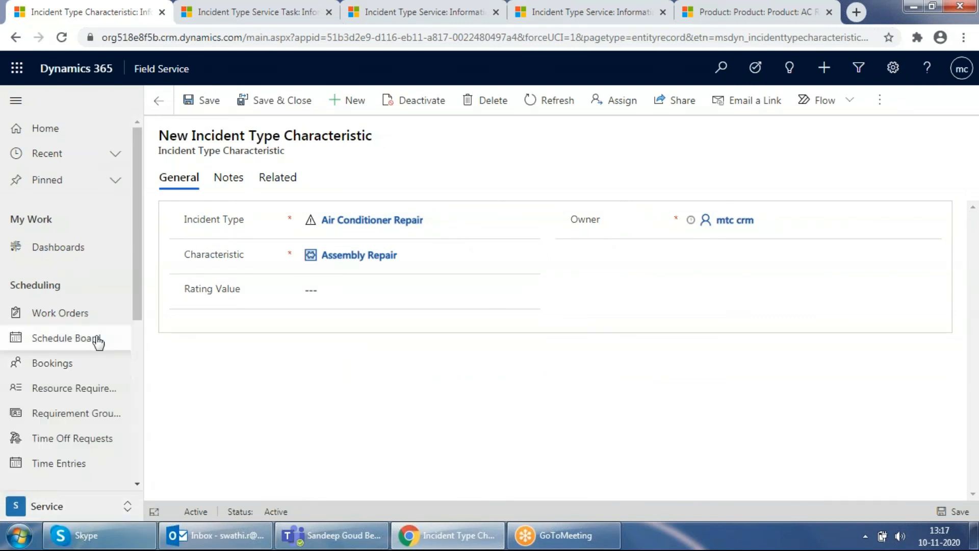
click(65, 312)
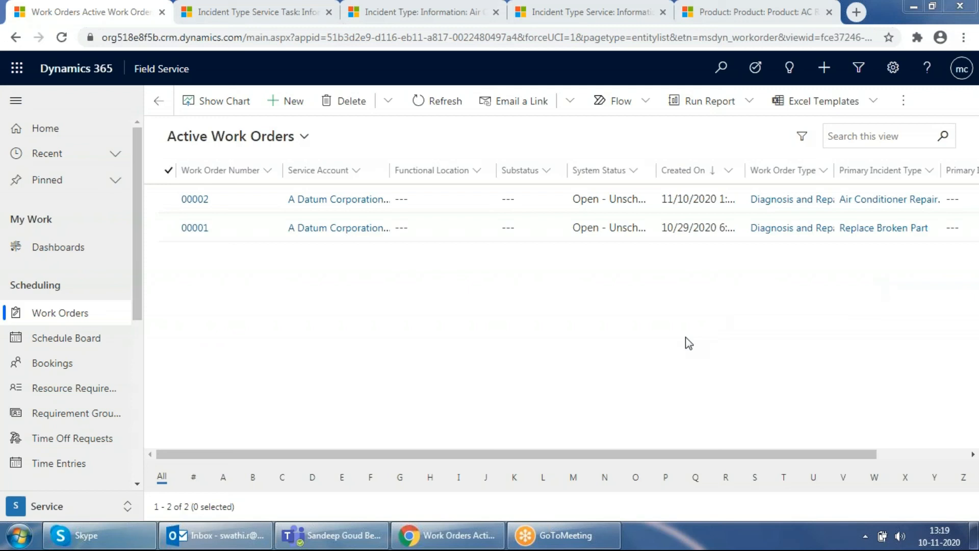
double_click(246, 198)
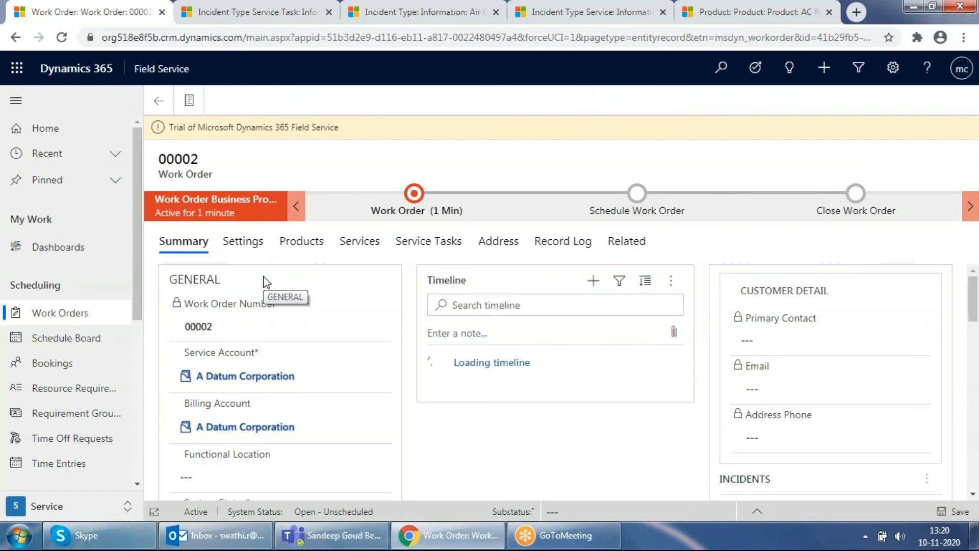
Examine the work order's primary incident, products, services, service tasks and characteristics
scroll(264, 343, down, 10)
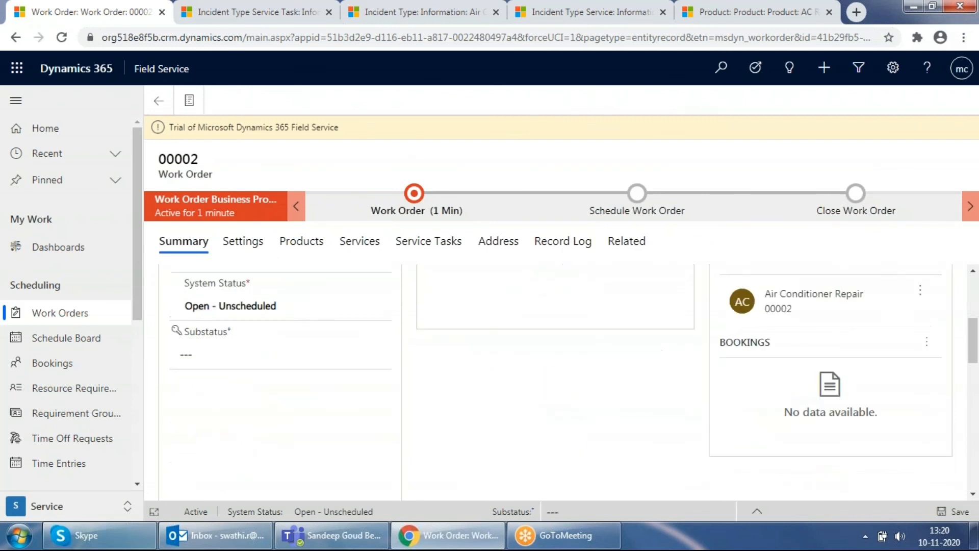
scroll(279, 357, down, 6)
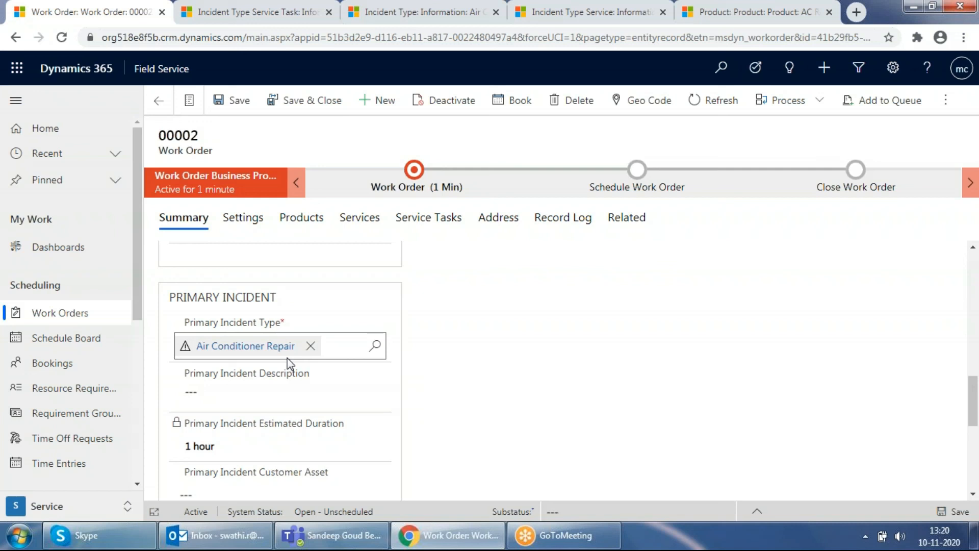
click(302, 220)
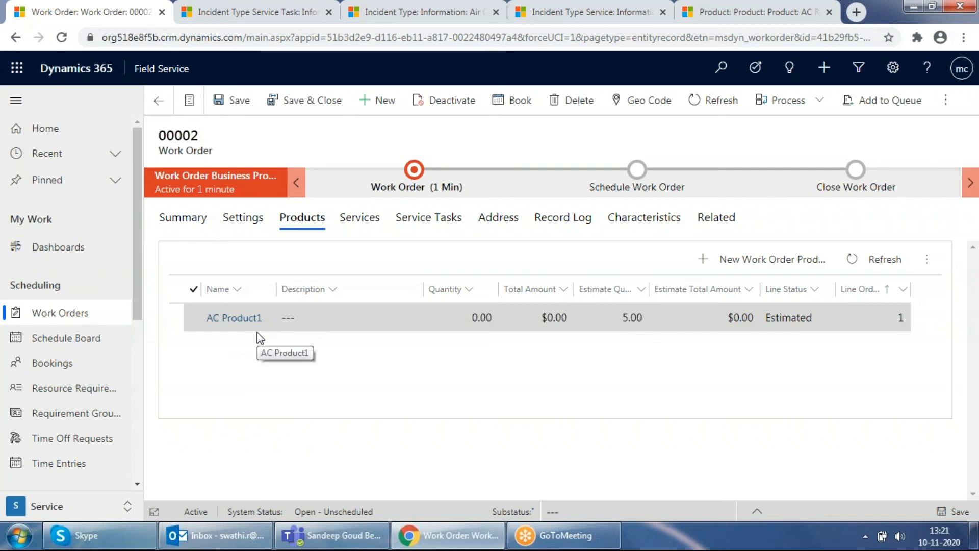
click(363, 219)
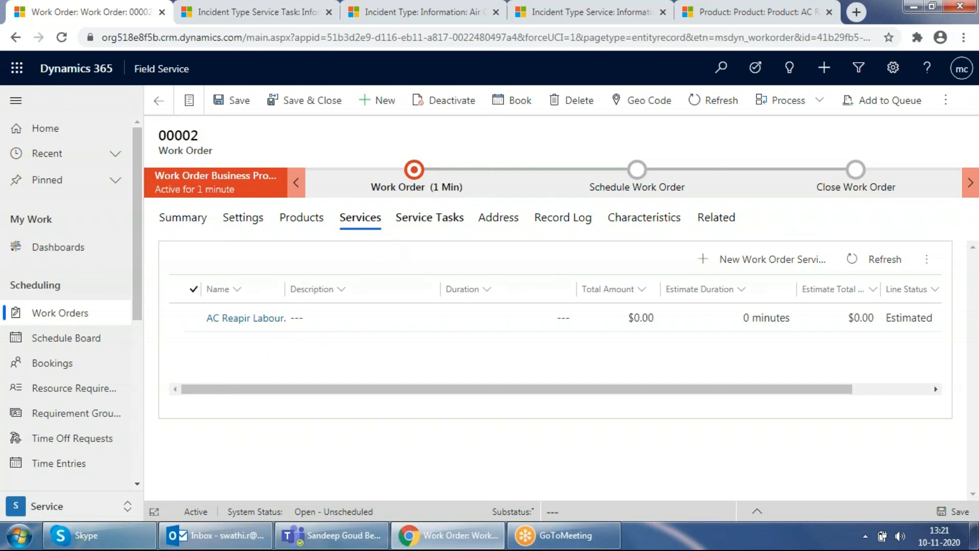
click(430, 227)
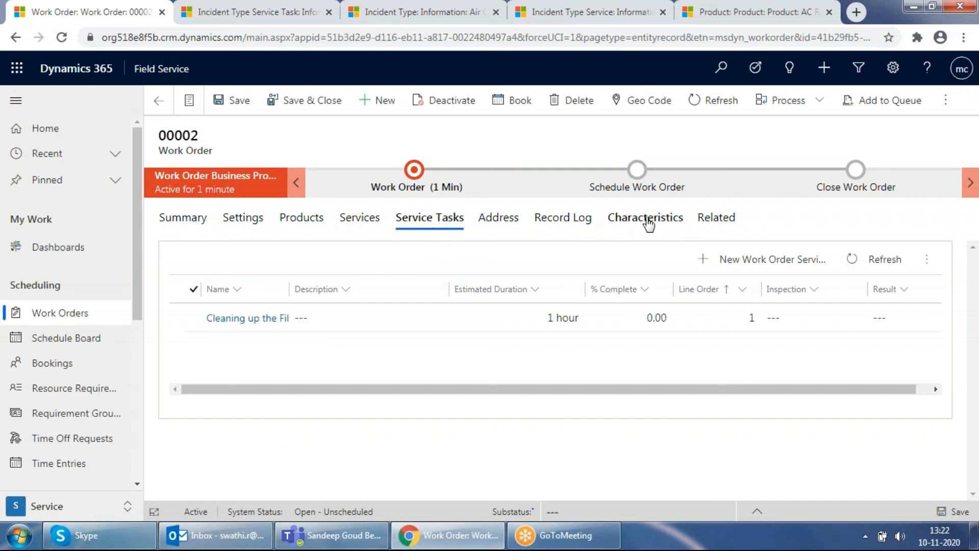
click(631, 223)
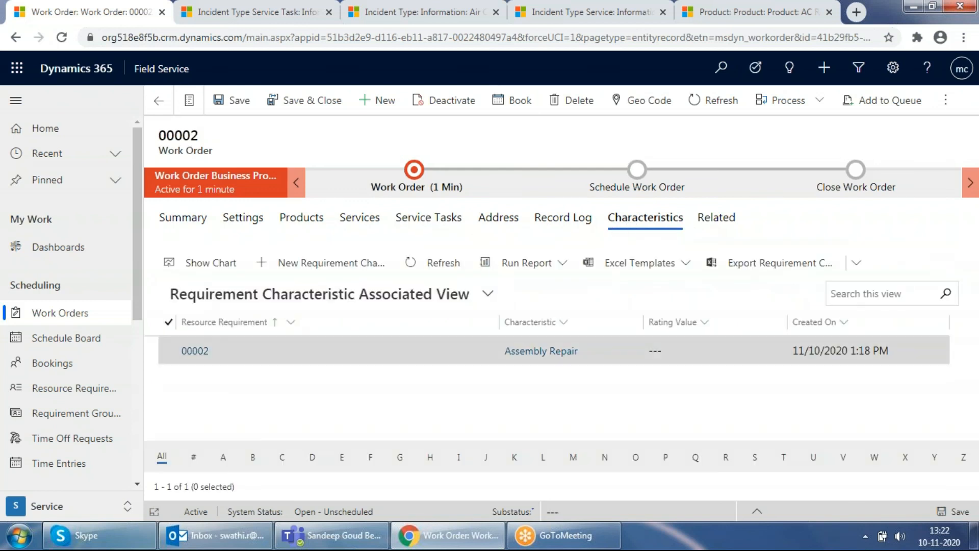